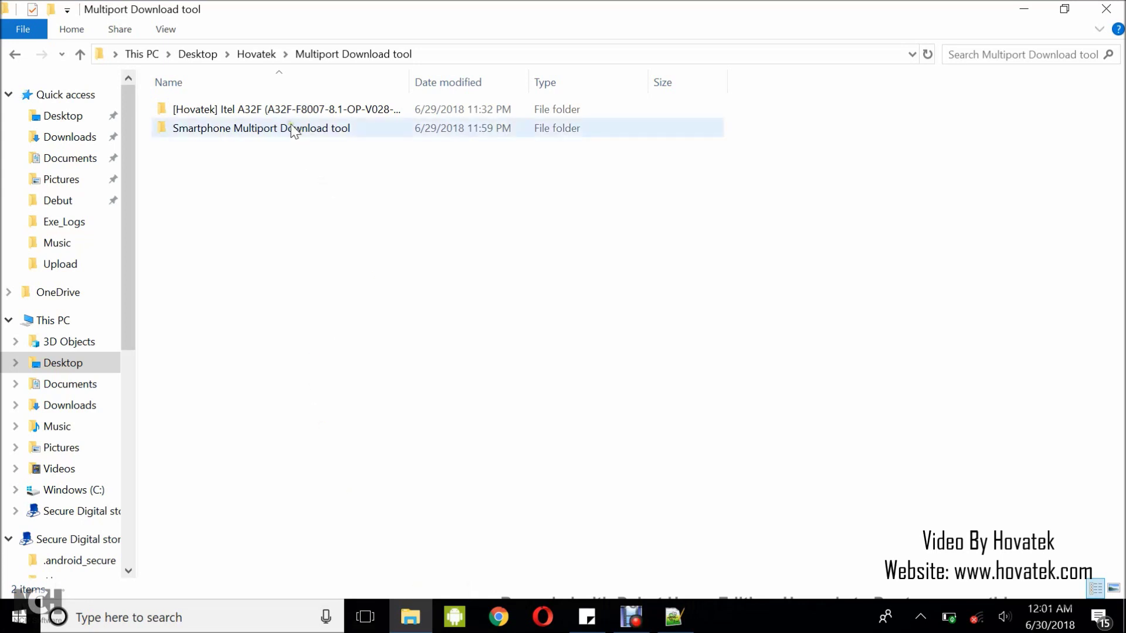
Browse the Itel A32F firmware folder, noting its Checksum file, then return to the tool folder.
double_click(266, 109)
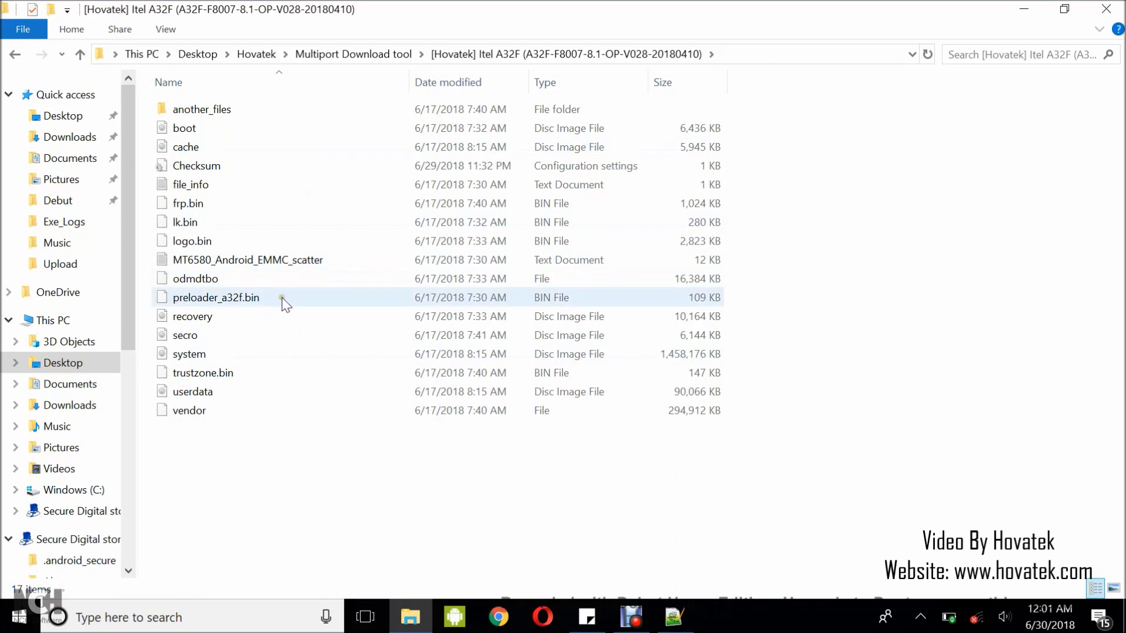
left_click(195, 167)
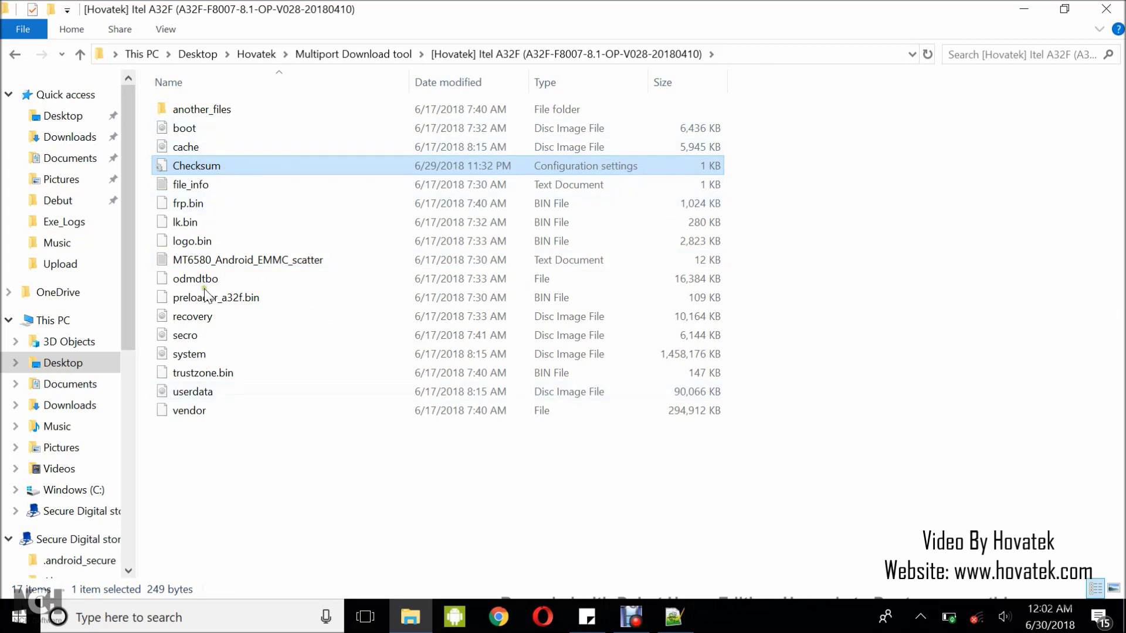
left_click(351, 57)
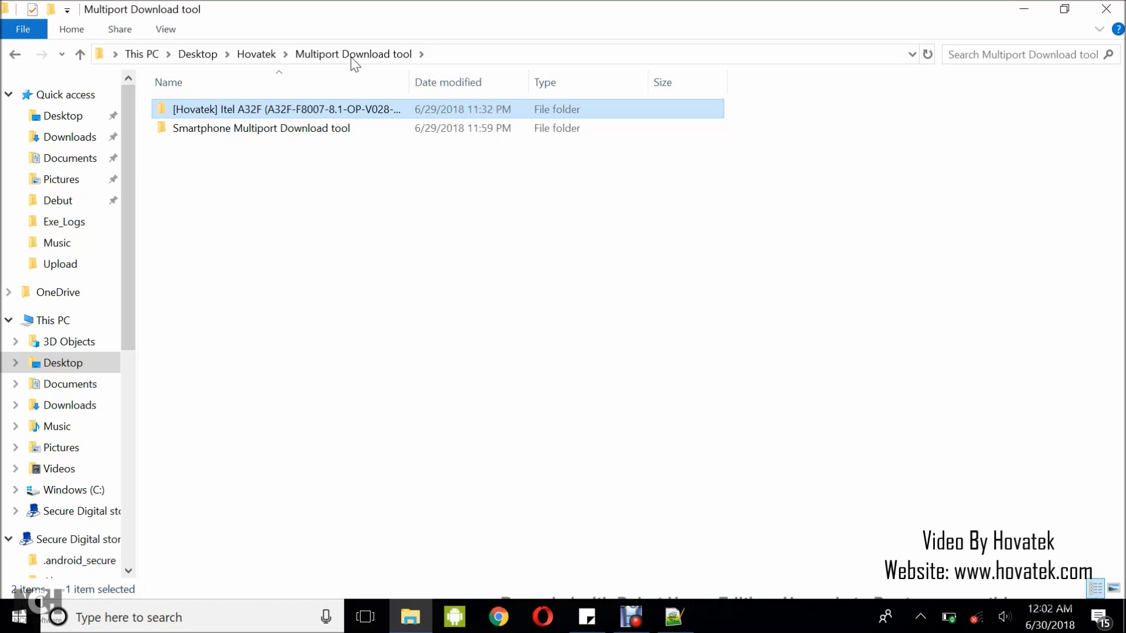
Launch SPMultiPortFlashDownloadProject from the Smartphone Multiport Download tool folder and reposition its window.
left_click(280, 129)
double_click(280, 129)
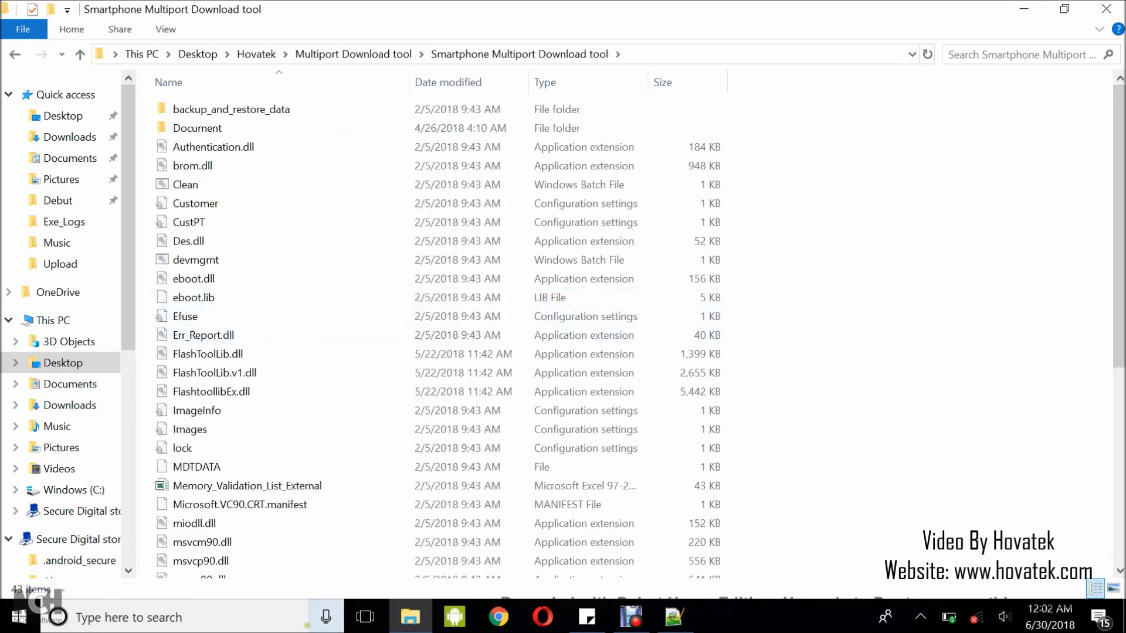
scroll(255, 488, "down", 5)
scroll(369, 440, "down", 5)
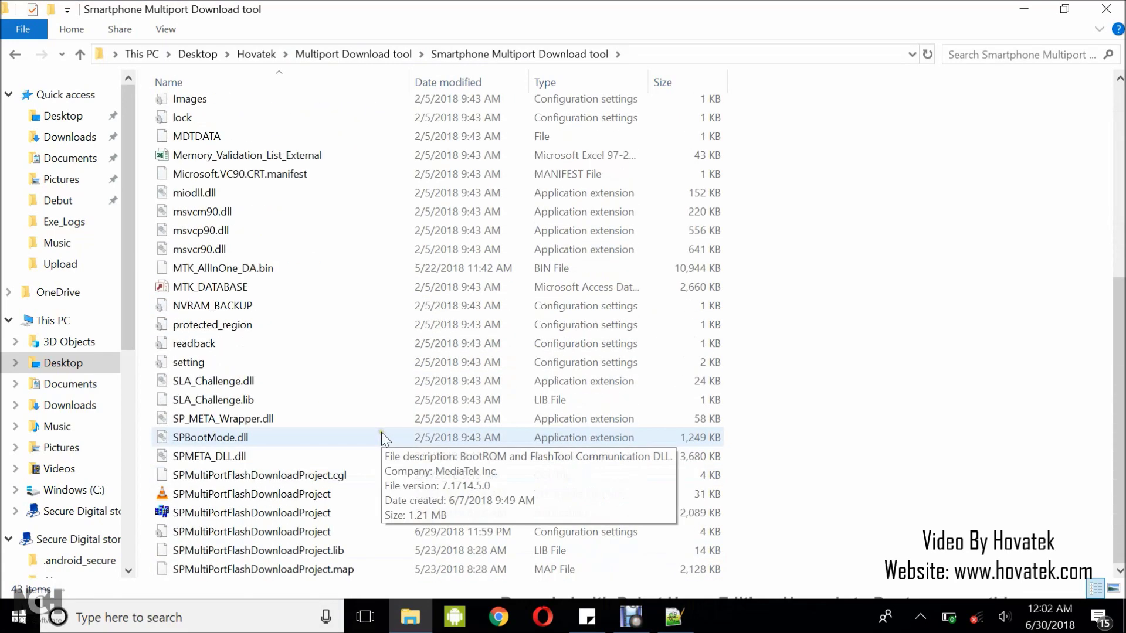
left_click(217, 512)
double_click(218, 511)
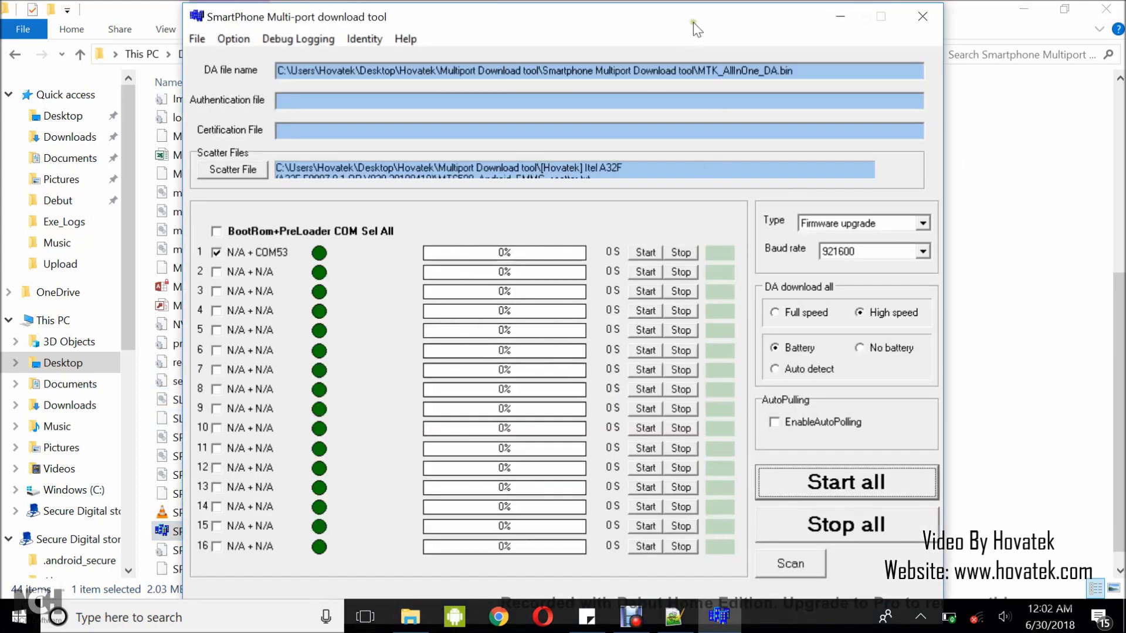
left_click_drag(627, 24, 640, 21)
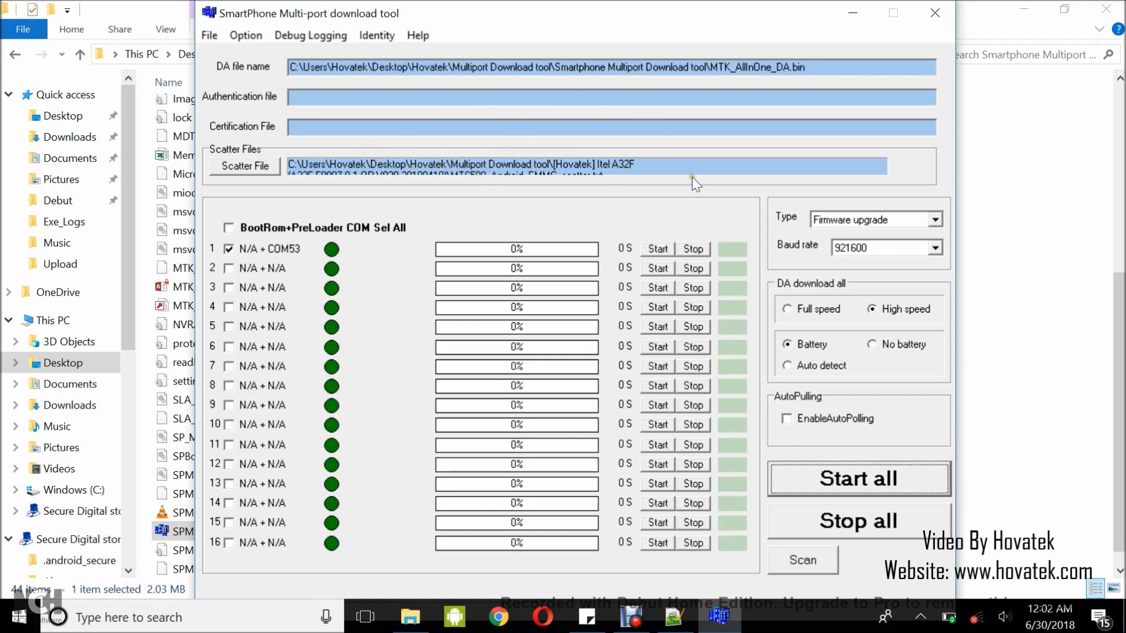
left_click(244, 167)
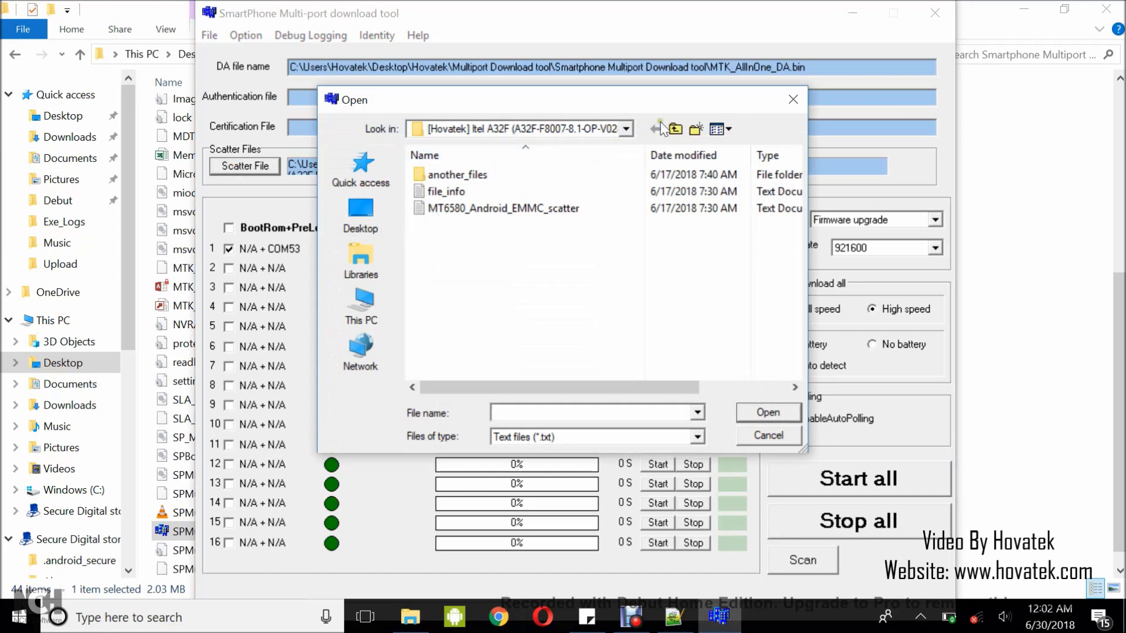
Load MT6580_Android_EMMC_scatter from the [Hovatek] Itel A32F folder, one level up.
left_click(676, 129)
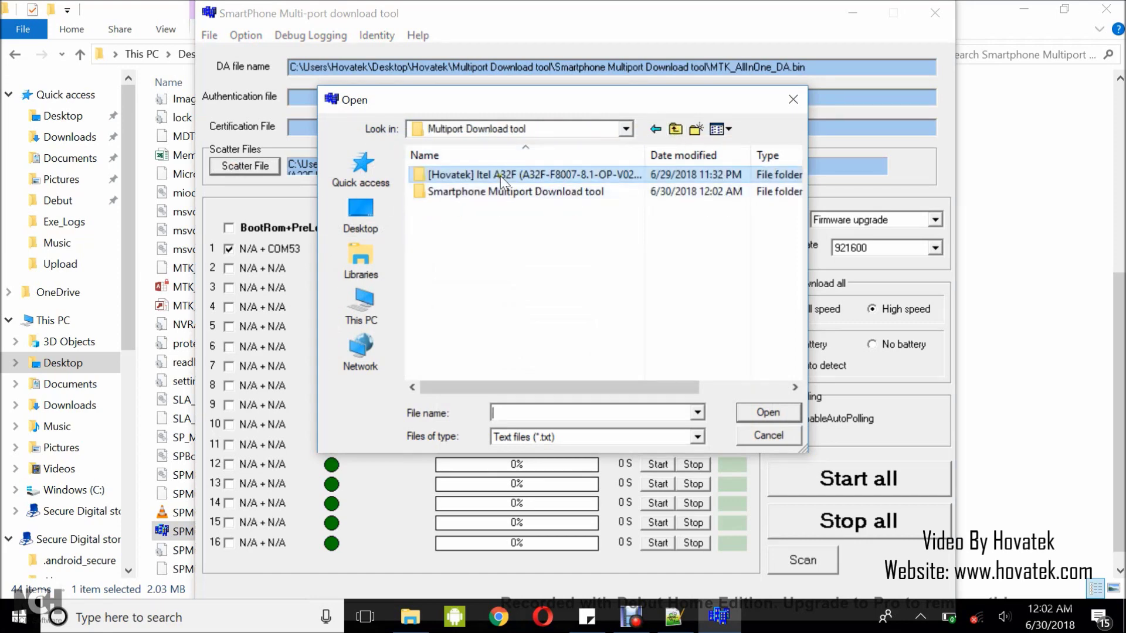
left_click(479, 175)
double_click(480, 176)
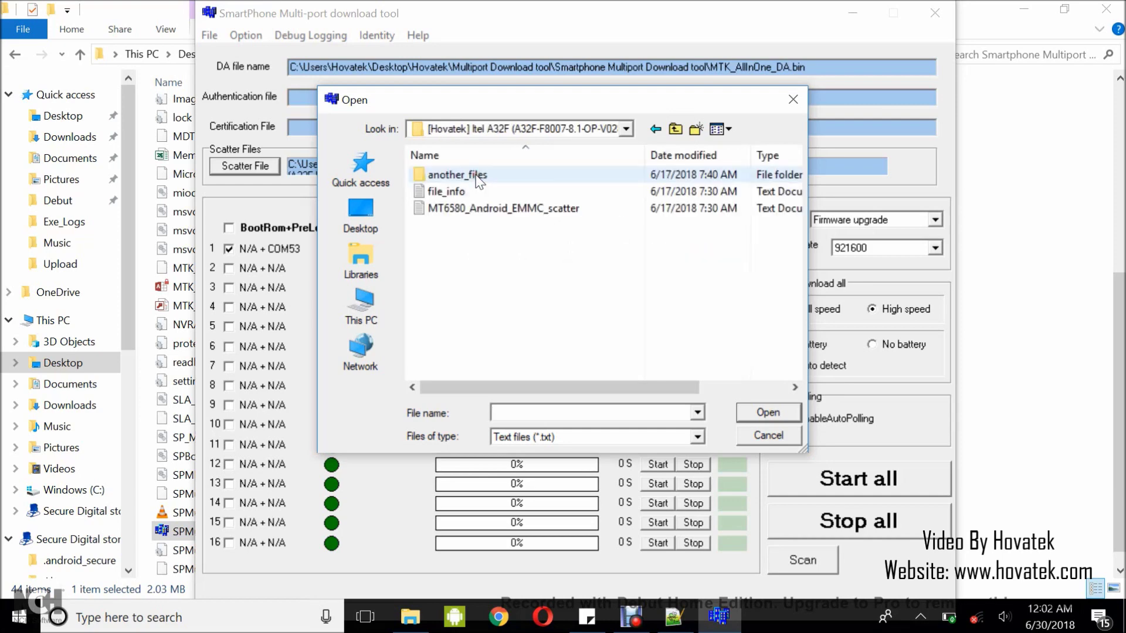
left_click(505, 211)
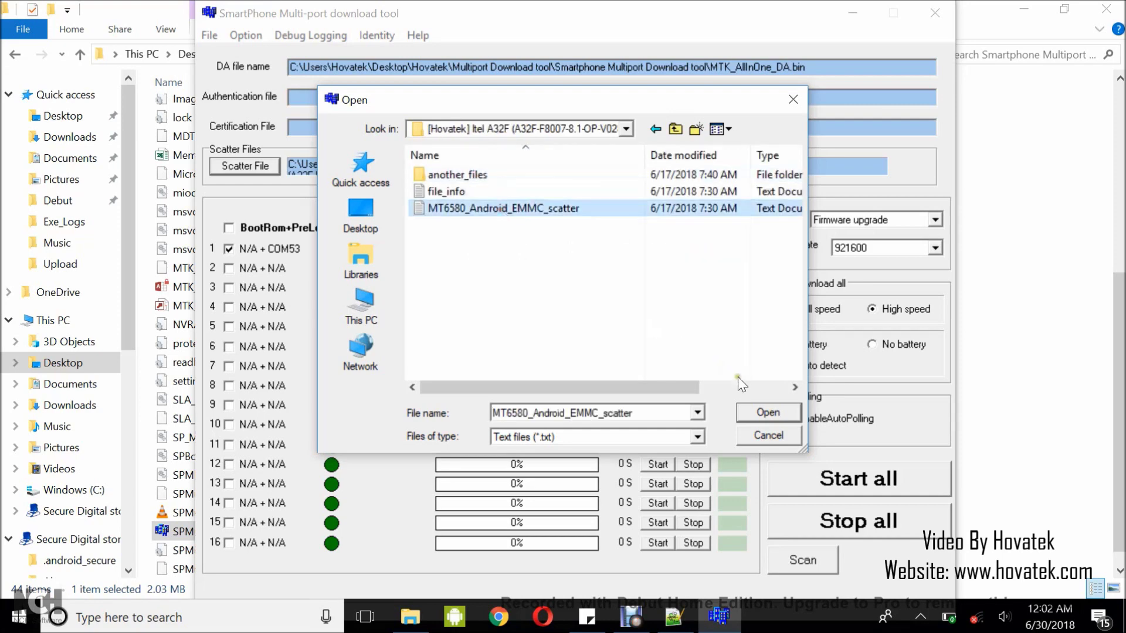
left_click(762, 413)
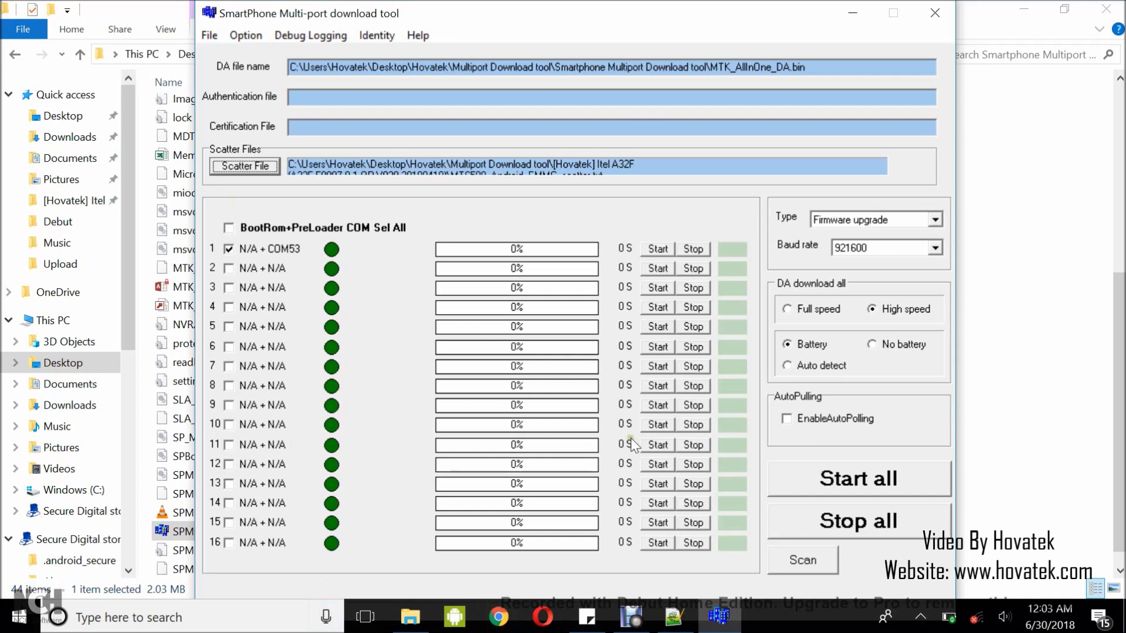
Scan the COM ports, accepting the port-reset warning, so COM53 shows Scan Success.
left_click(815, 567)
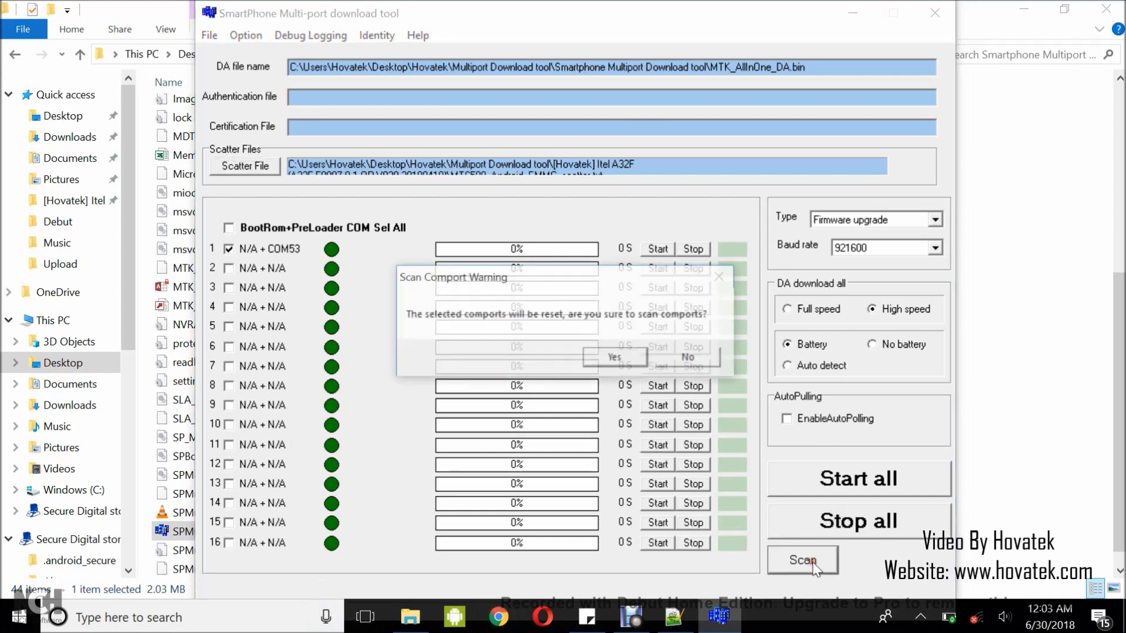
left_click(616, 358)
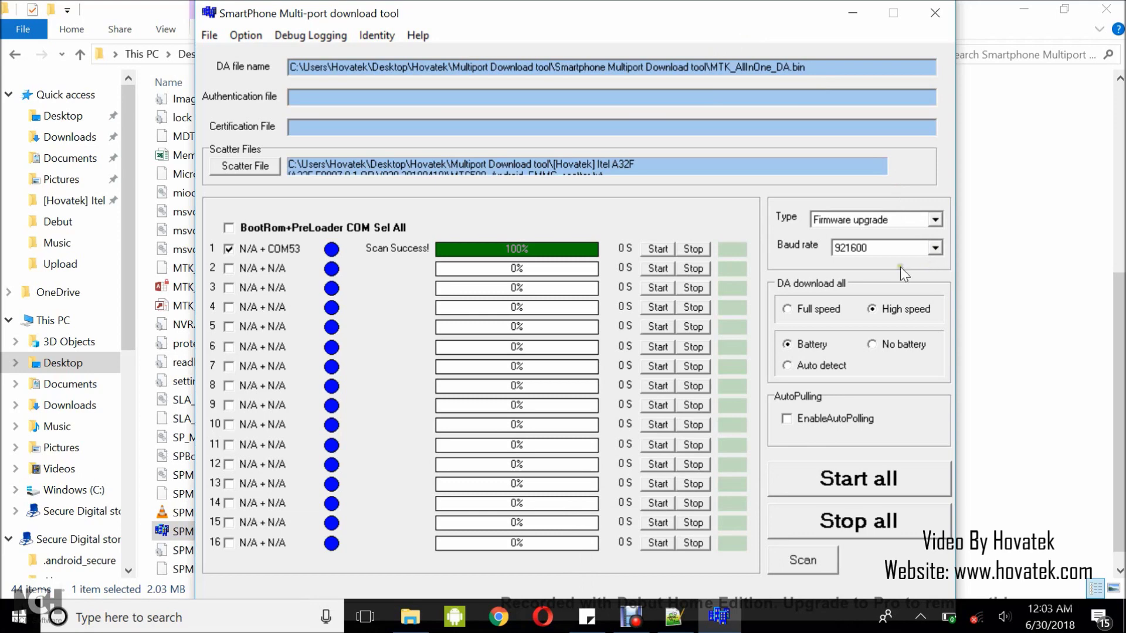
Set the download type to Firmware upgrade and start flashing port 1 on COM53.
left_click(934, 222)
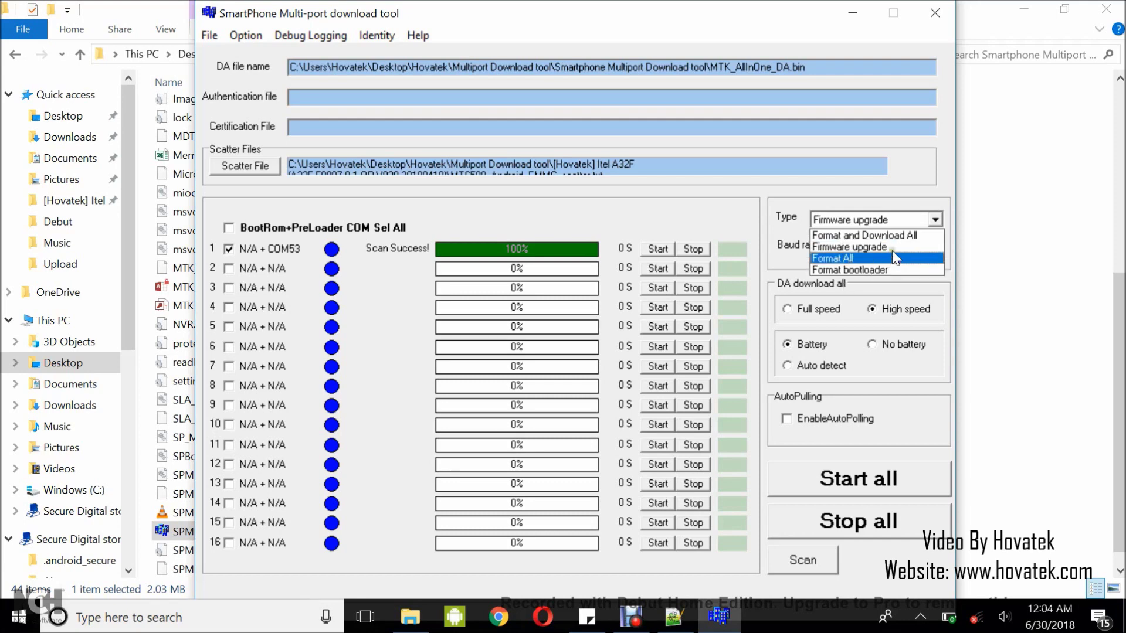
left_click(850, 248)
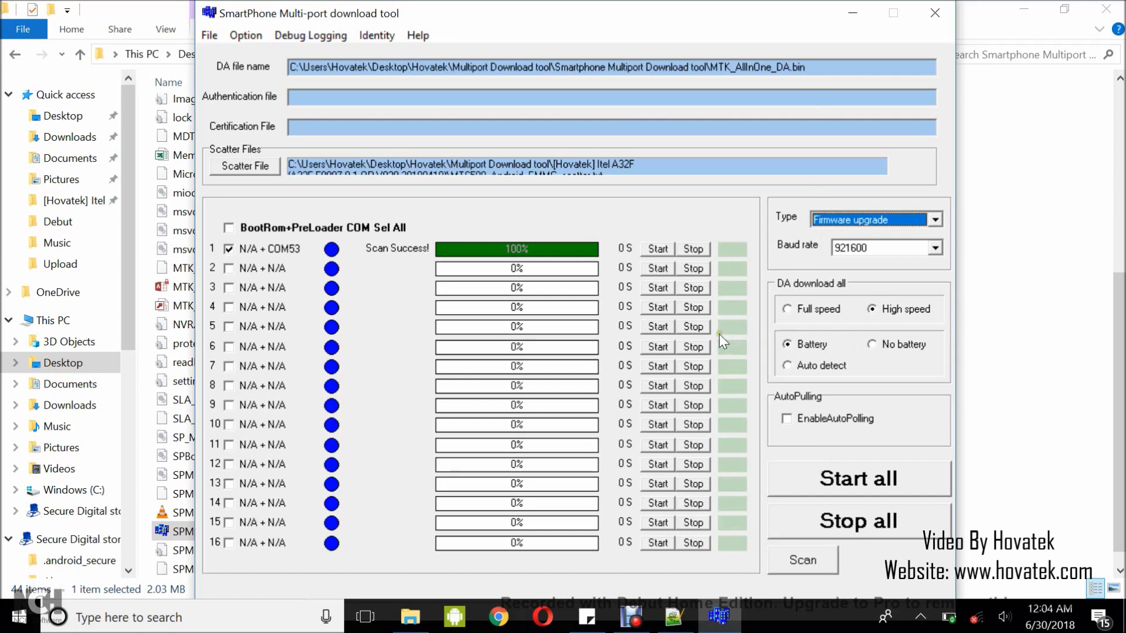
left_click(658, 250)
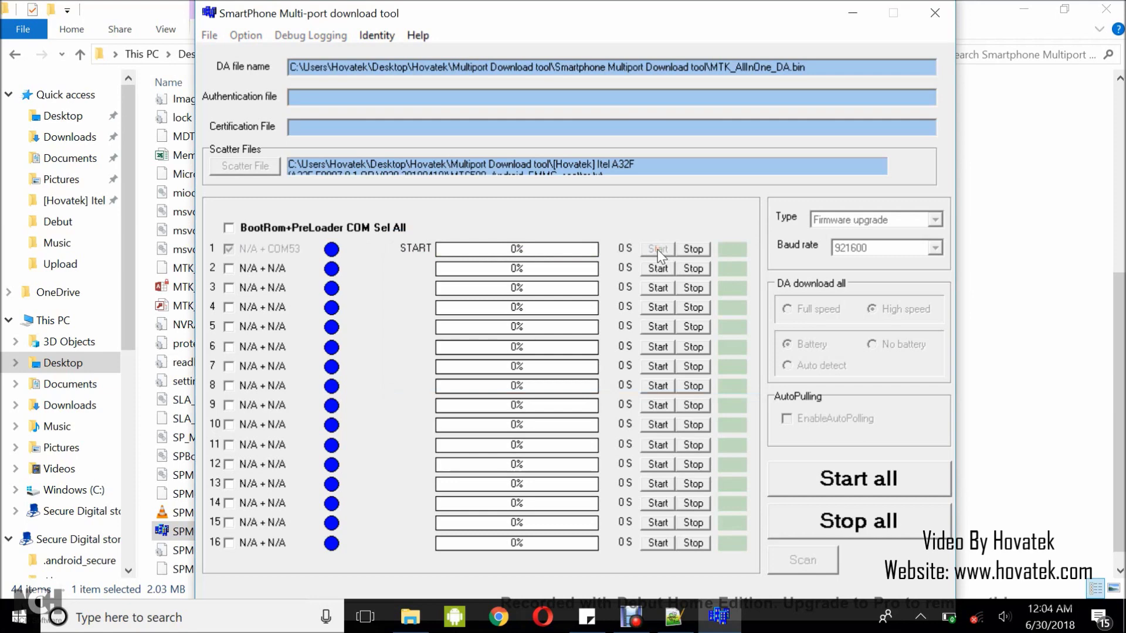